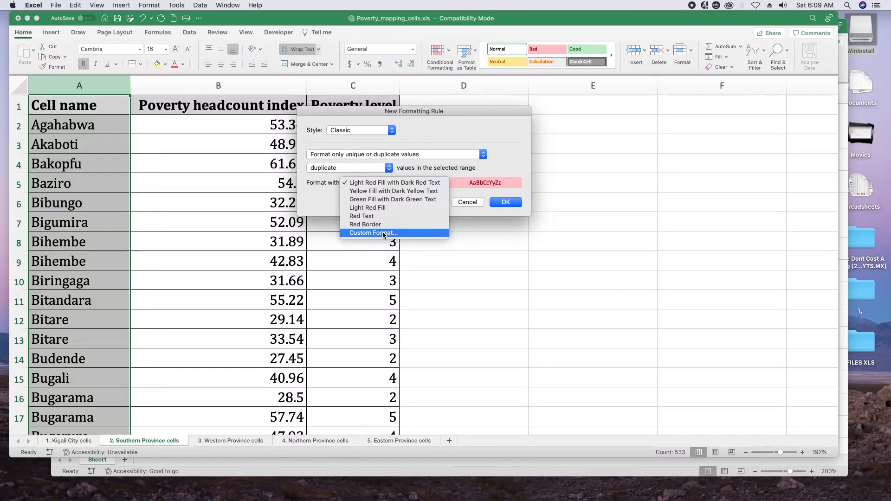
Give the duplicate-values rule on the Southern Province cell names a custom format with a dark red background fill.
{"action": "left_click", "coordinate": [381, 232]}
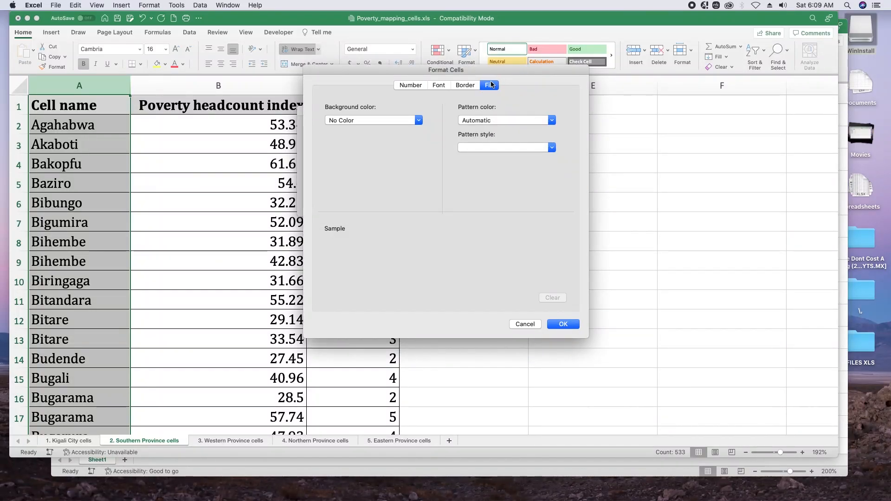
{"action": "left_click", "coordinate": [419, 122]}
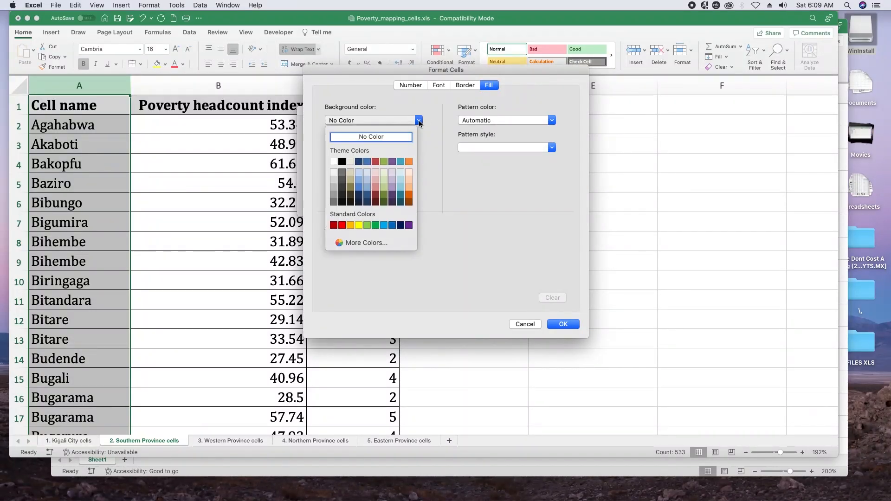
{"action": "left_click", "coordinate": [334, 226]}
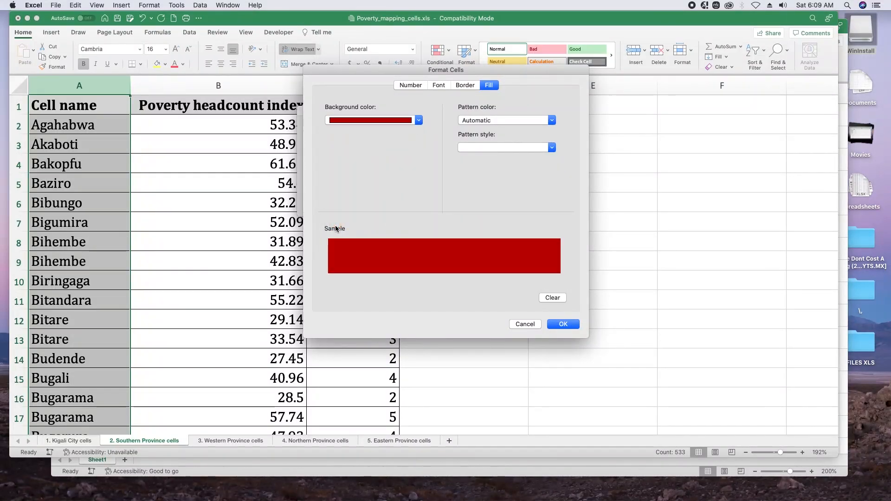
{"action": "left_click", "coordinate": [560, 325]}
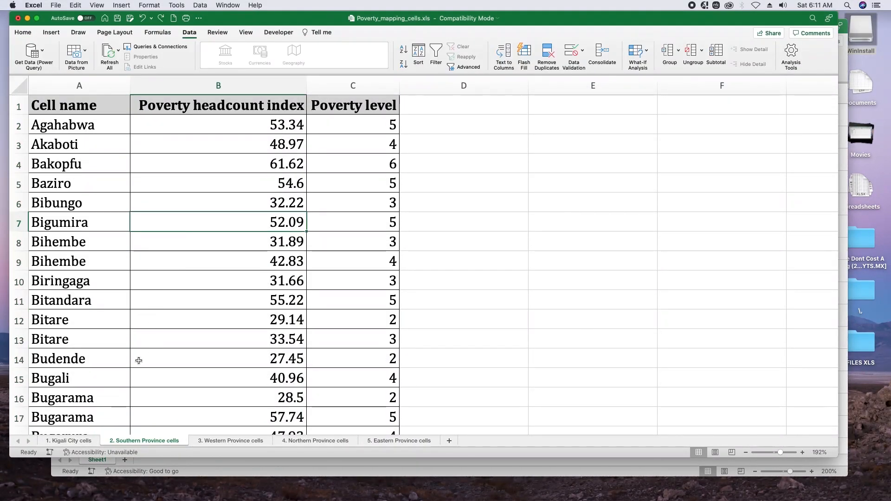
Start a Duplicate Values highlighting rule for the whole of column A on the Kigali City cells sheet.
{"action": "left_click", "coordinate": [80, 442]}
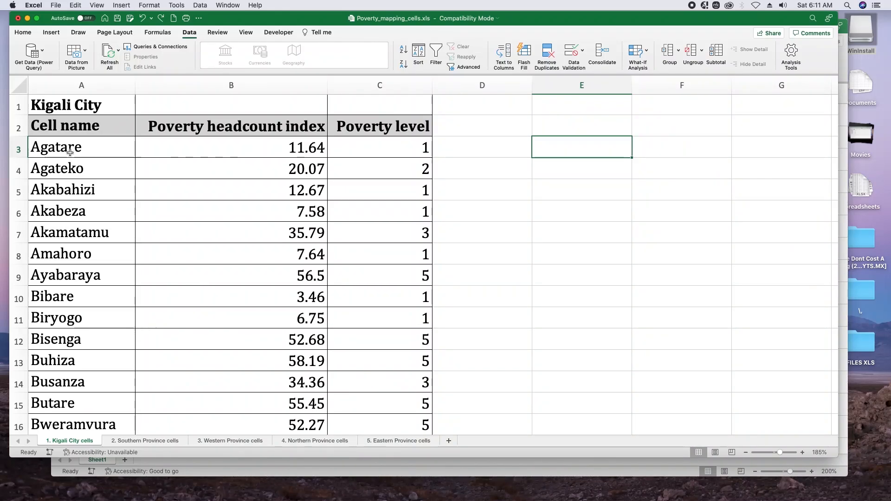
{"action": "left_click", "coordinate": [81, 93]}
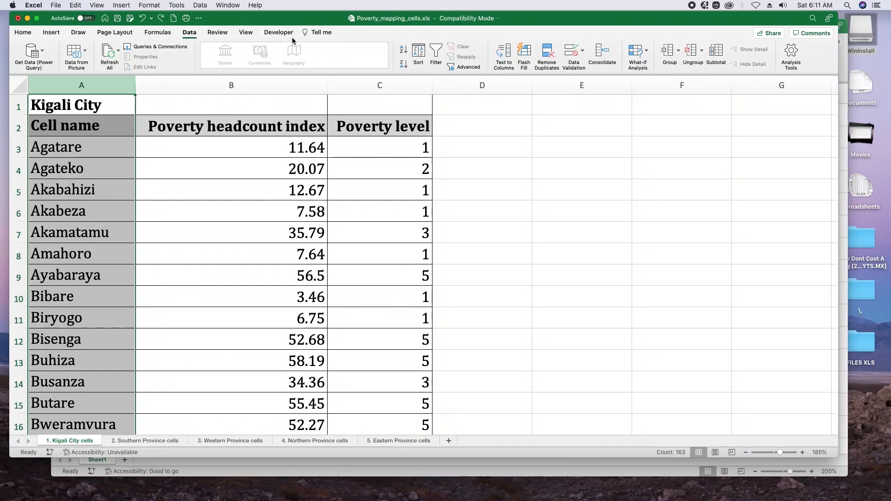
{"action": "left_click", "coordinate": [23, 32]}
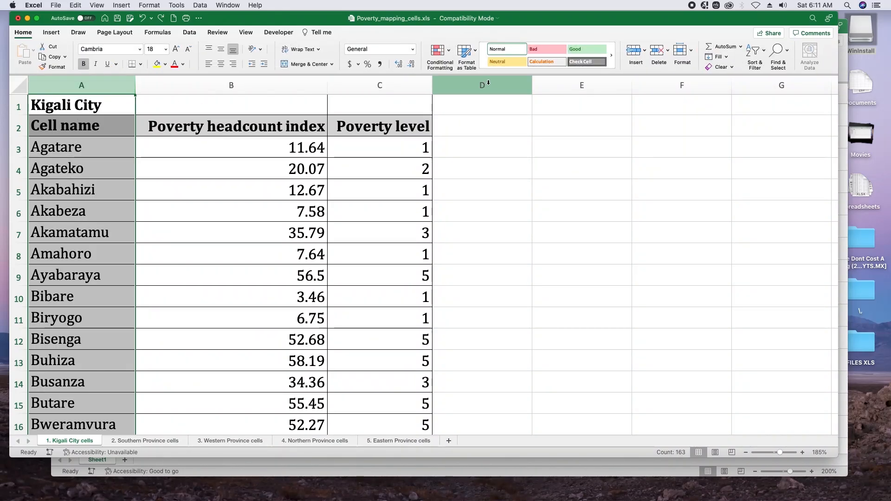
{"action": "left_click", "coordinate": [450, 52]}
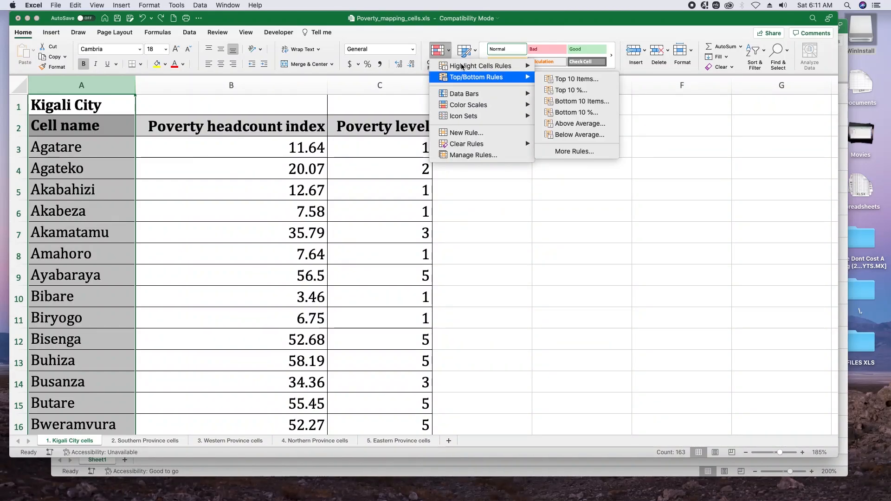
{"action": "mouse_move", "coordinate": [511, 66]}
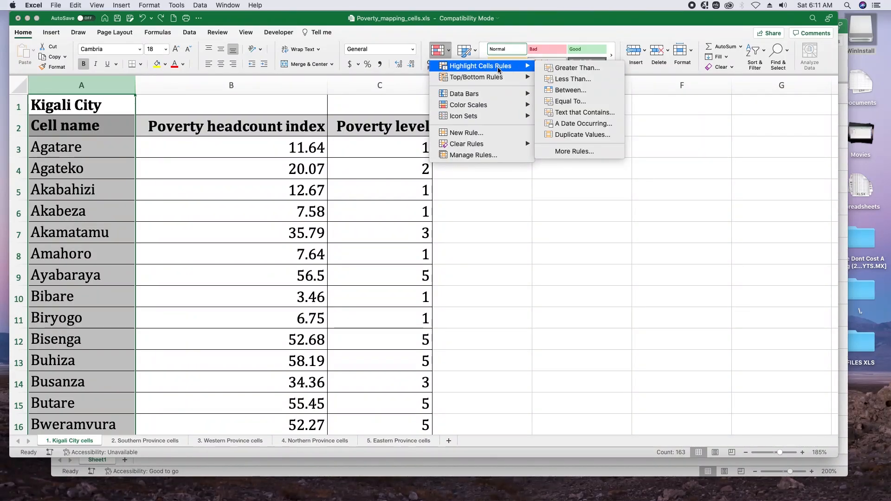
{"action": "left_click", "coordinate": [580, 135]}
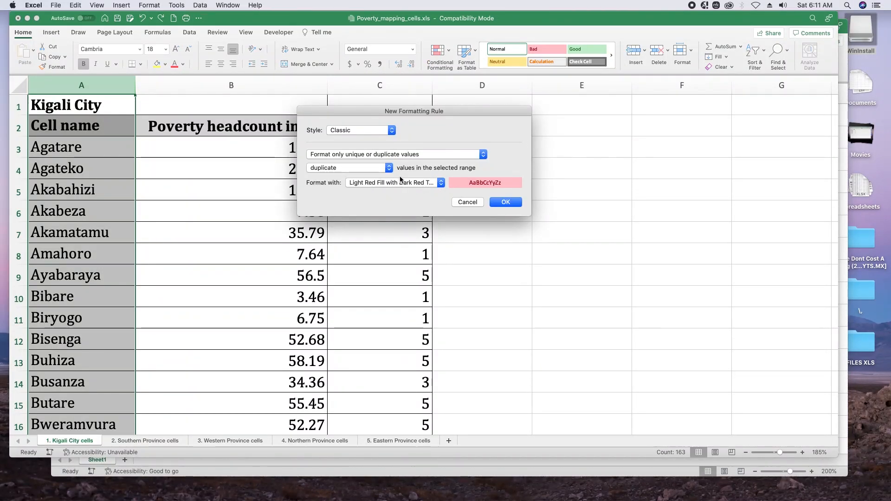
Set a custom format with a yellow background fill for the duplicate values and apply the rule.
{"action": "left_click", "coordinate": [441, 186]}
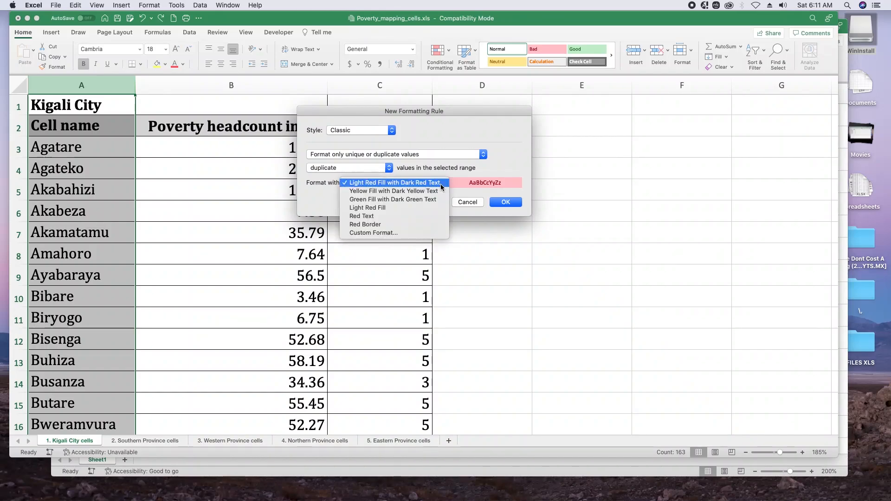
{"action": "left_click", "coordinate": [375, 233]}
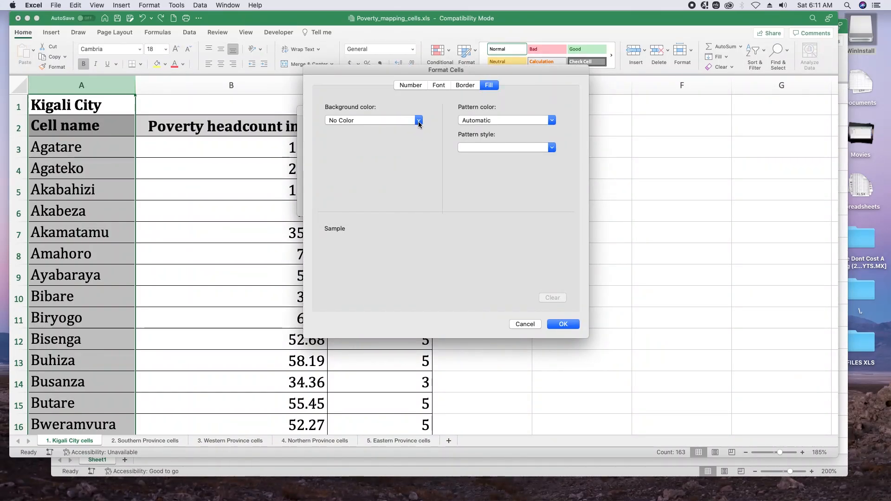
{"action": "left_click", "coordinate": [398, 120]}
{"action": "left_click", "coordinate": [359, 226]}
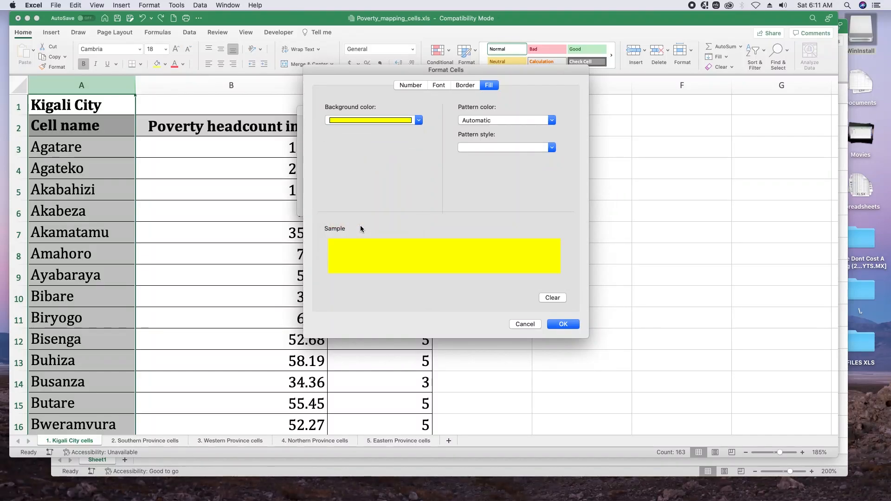
{"action": "left_click", "coordinate": [562, 325]}
{"action": "left_click", "coordinate": [509, 204]}
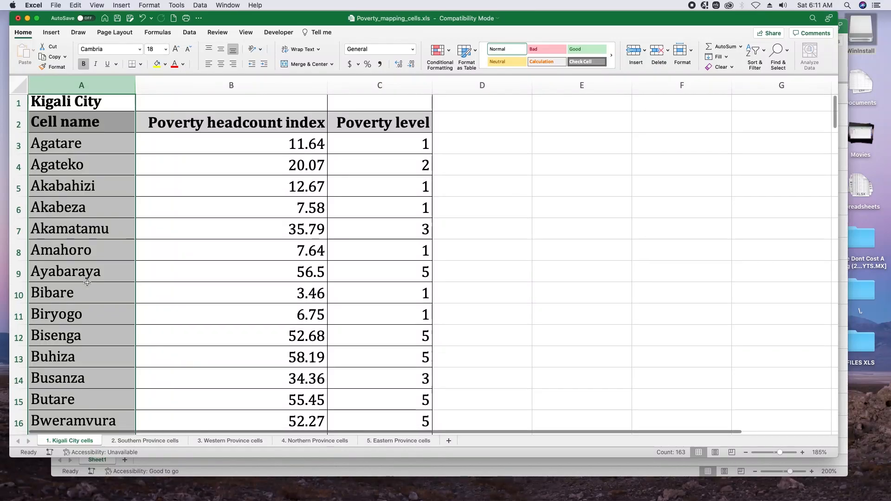
Look through the Cell name column on the Kigali City sheet for highlighted duplicate names.
{"action": "scroll", "coordinate": [88, 281], "scroll_direction": "down", "scroll_amount": 5}
{"action": "scroll", "coordinate": [87, 283], "scroll_direction": "down", "scroll_amount": 4}
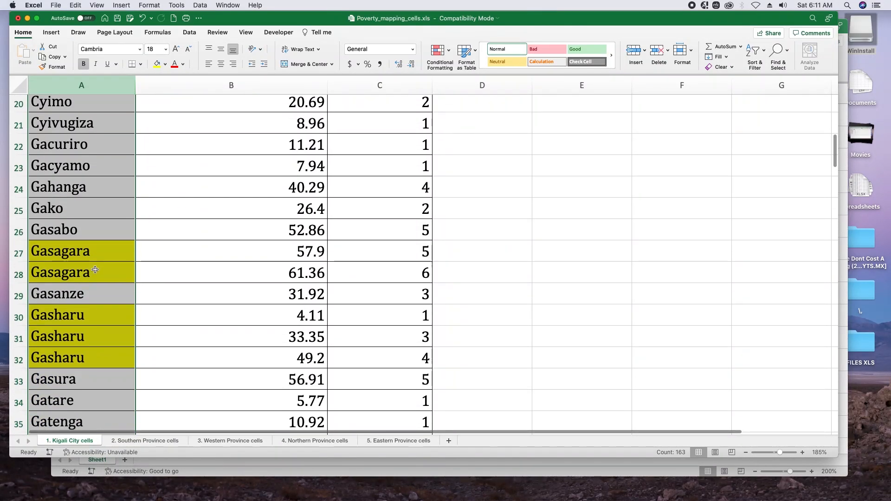
{"action": "scroll", "coordinate": [88, 276], "scroll_direction": "down", "scroll_amount": 1}
{"action": "scroll", "coordinate": [88, 306], "scroll_direction": "down", "scroll_amount": 5}
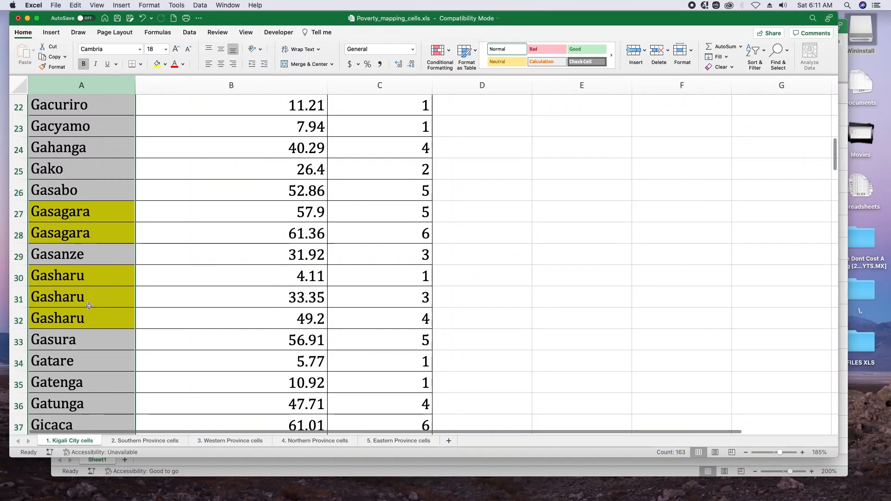
{"action": "scroll", "coordinate": [88, 306], "scroll_direction": "down", "scroll_amount": 1}
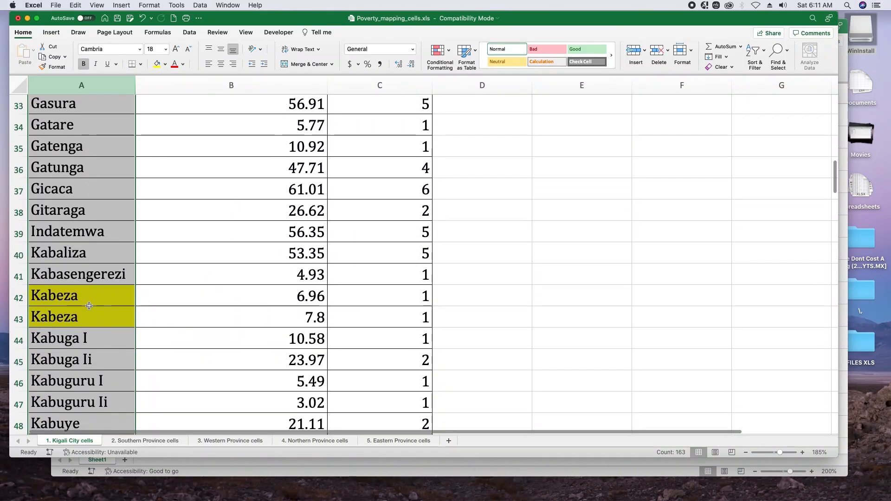
{"action": "scroll", "coordinate": [89, 306], "scroll_direction": "down", "scroll_amount": 7}
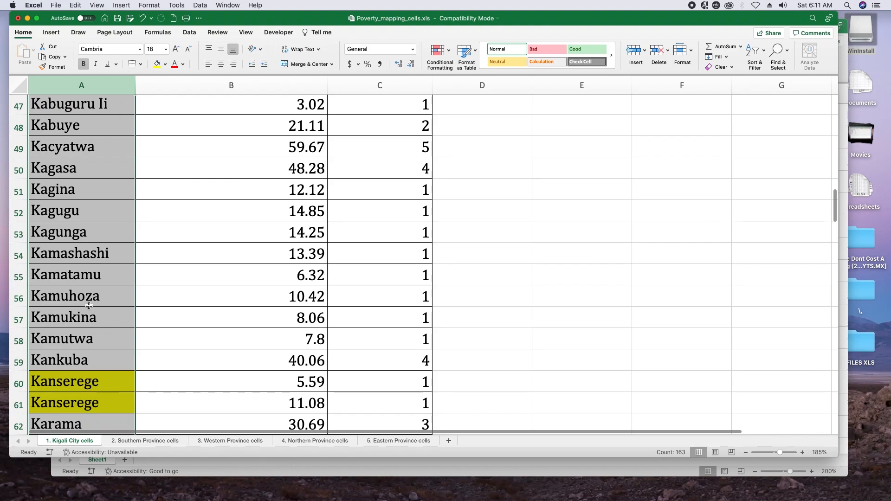
{"action": "scroll", "coordinate": [90, 305], "scroll_direction": "down", "scroll_amount": 2}
{"action": "scroll", "coordinate": [89, 305], "scroll_direction": "up", "scroll_amount": 4}
{"action": "scroll", "coordinate": [88, 306], "scroll_direction": "up", "scroll_amount": 15}
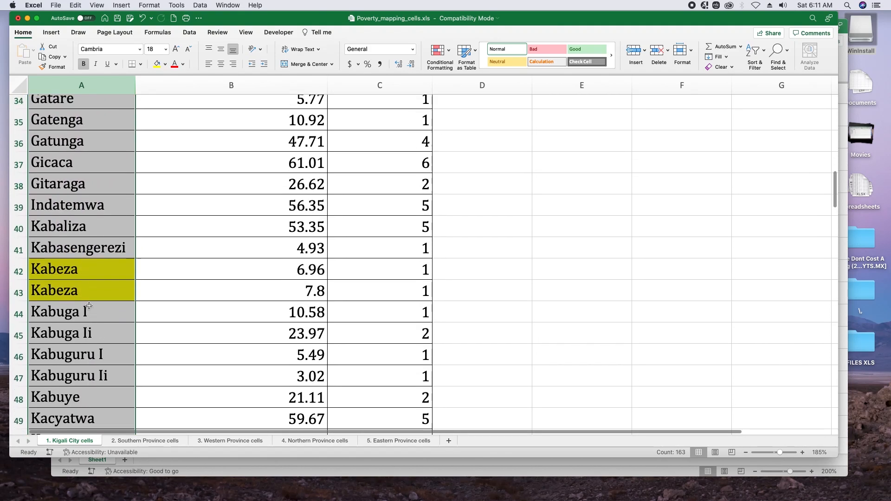
{"action": "scroll", "coordinate": [90, 306], "scroll_direction": "up", "scroll_amount": 1}
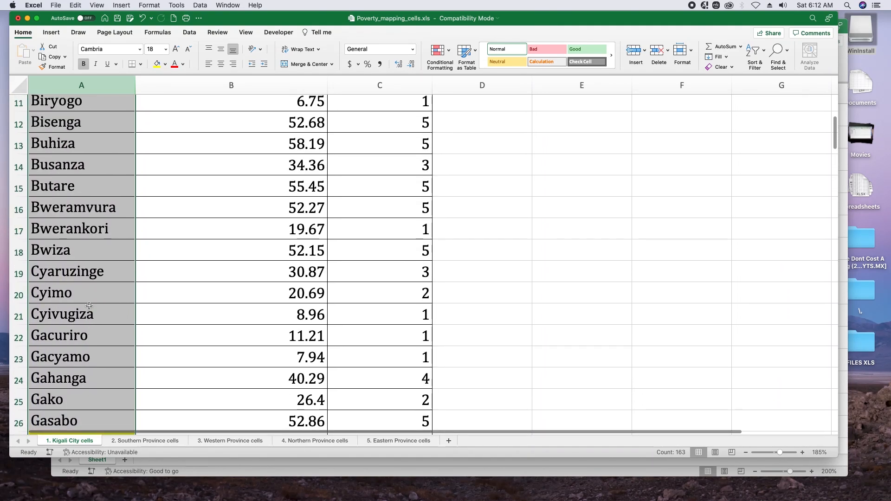
{"action": "scroll", "coordinate": [89, 306], "scroll_direction": "down", "scroll_amount": 5}
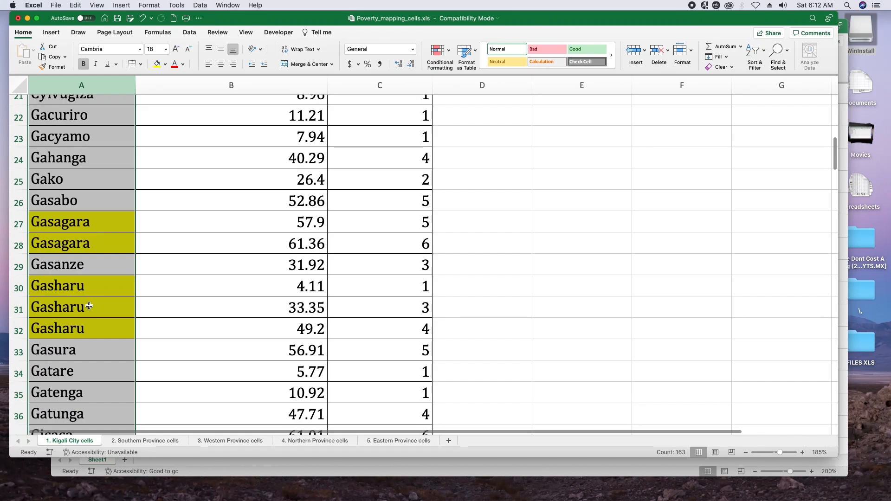
{"action": "scroll", "coordinate": [90, 306], "scroll_direction": "down", "scroll_amount": 1}
{"action": "scroll", "coordinate": [89, 306], "scroll_direction": "up", "scroll_amount": 1}
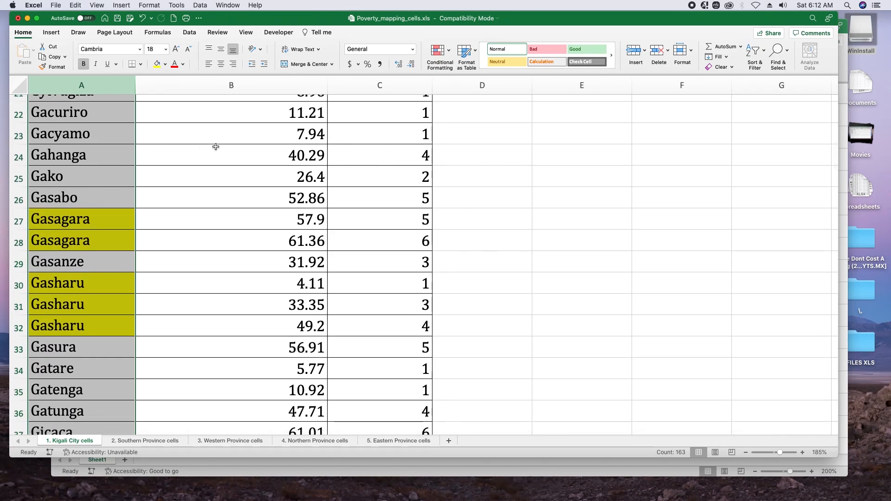
Remove the duplicates from column A only, continuing with the current selection and treating the first row as a header.
{"action": "left_click", "coordinate": [190, 33]}
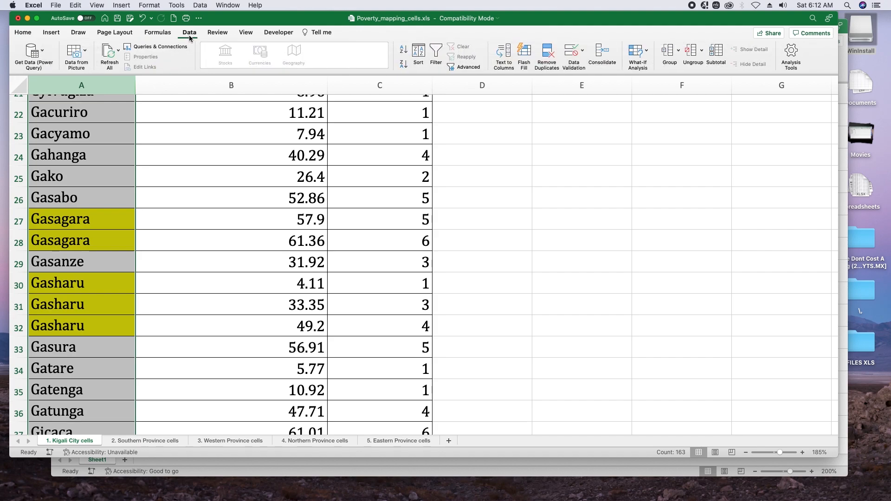
{"action": "left_click", "coordinate": [548, 60]}
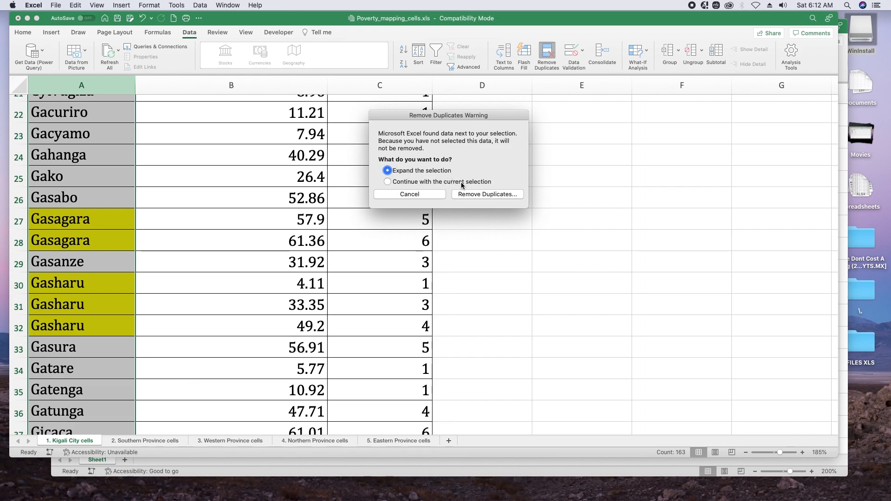
{"action": "left_click", "coordinate": [387, 182]}
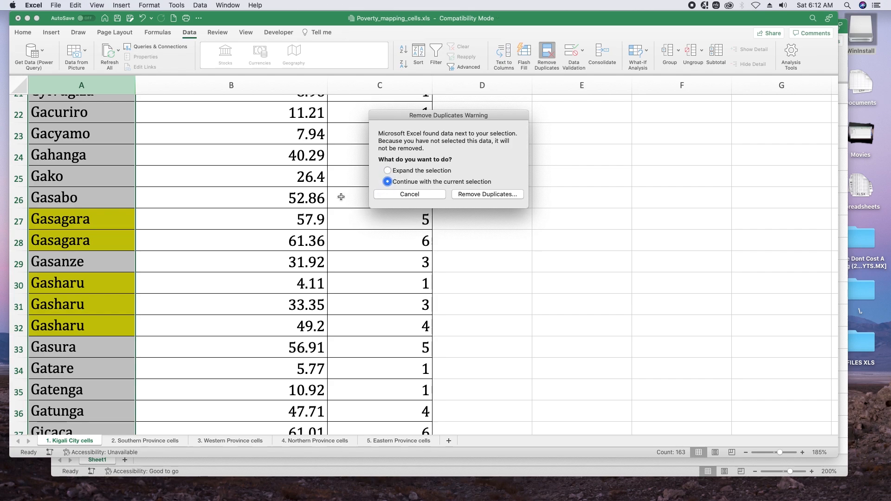
{"action": "left_click", "coordinate": [479, 195]}
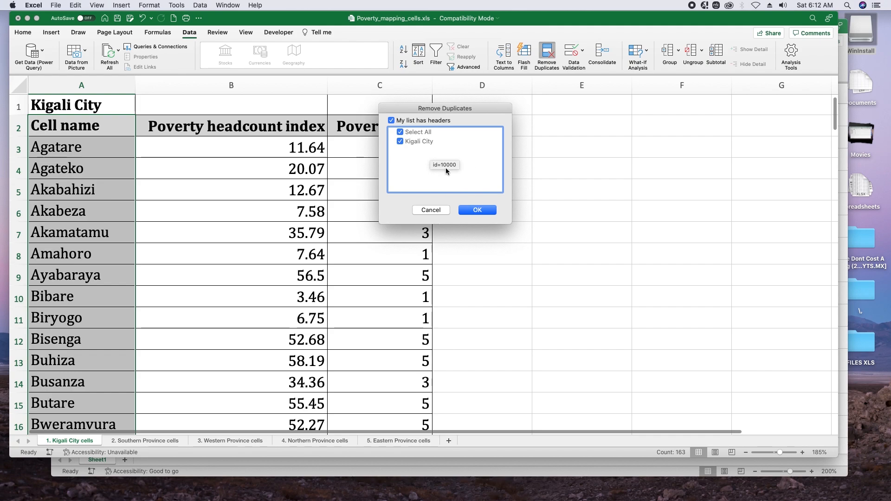
{"action": "left_click", "coordinate": [472, 210]}
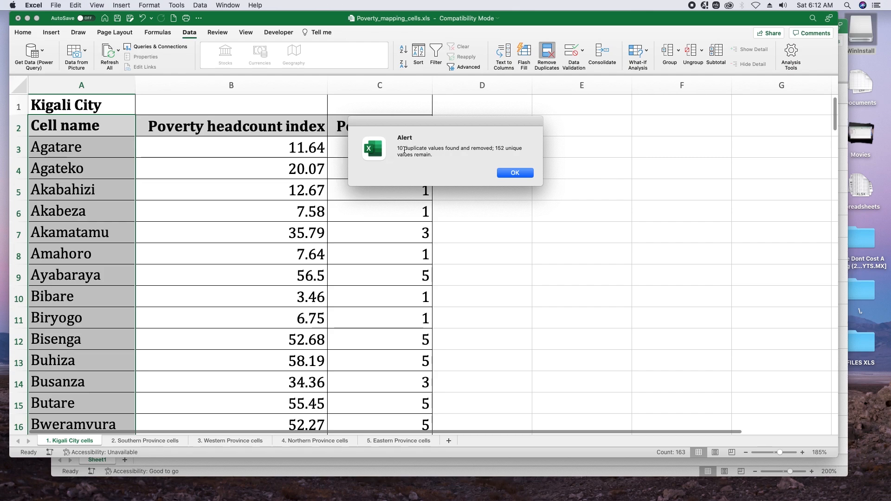
{"action": "left_click", "coordinate": [515, 174]}
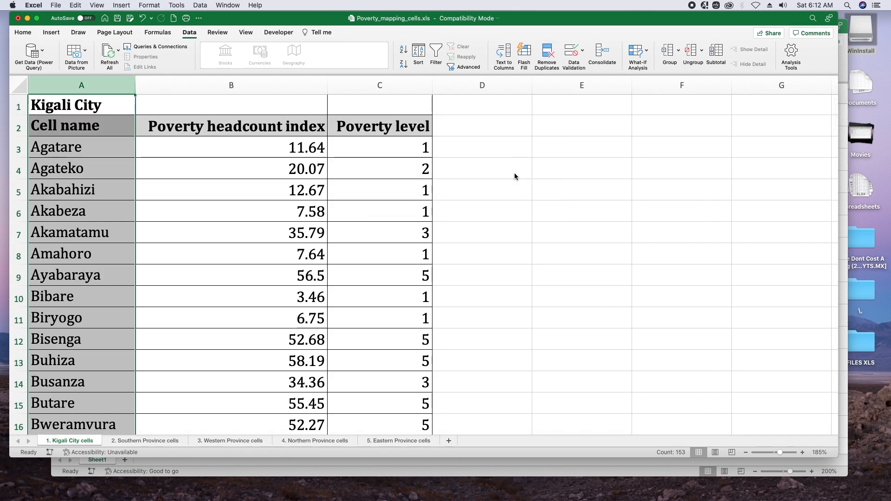
Check the Cell name column on the Kigali City sheet for any remaining duplicate names.
{"action": "scroll", "coordinate": [157, 243], "scroll_direction": "down", "scroll_amount": 5}
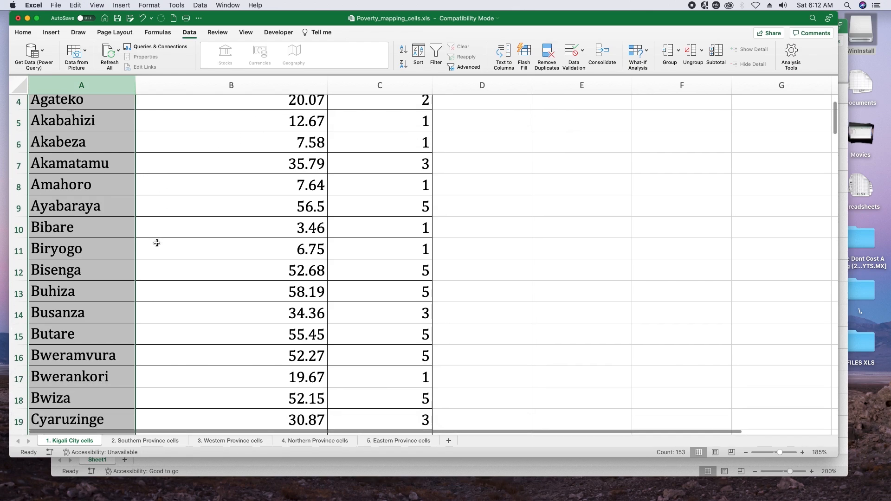
{"action": "scroll", "coordinate": [157, 243], "scroll_direction": "down", "scroll_amount": 2}
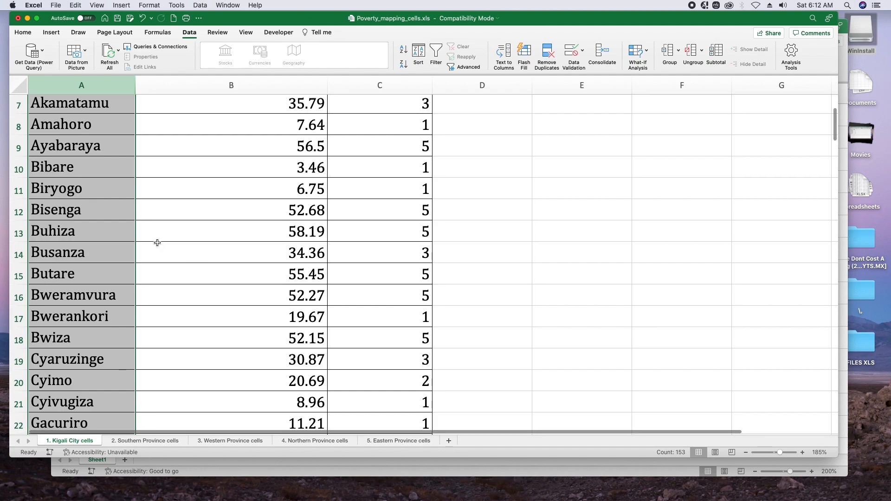
{"action": "scroll", "coordinate": [157, 243], "scroll_direction": "down", "scroll_amount": 2}
{"action": "scroll", "coordinate": [157, 242], "scroll_direction": "down", "scroll_amount": 6}
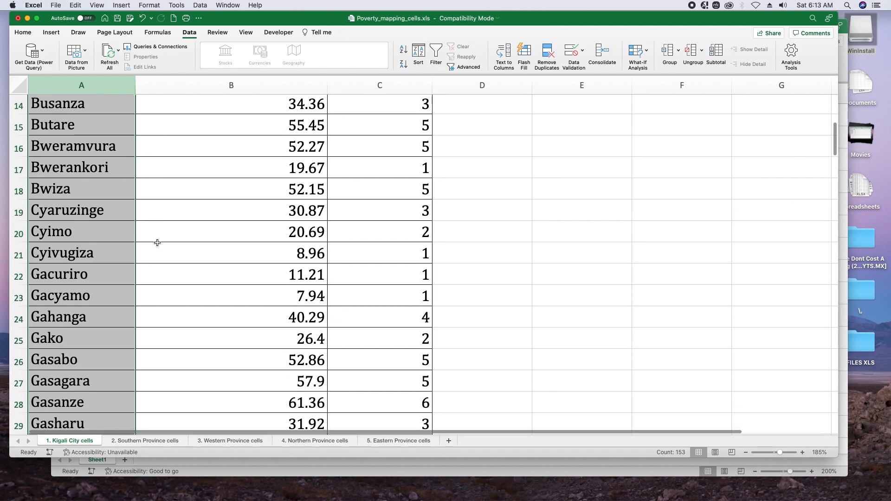
{"action": "scroll", "coordinate": [157, 243], "scroll_direction": "down", "scroll_amount": 6}
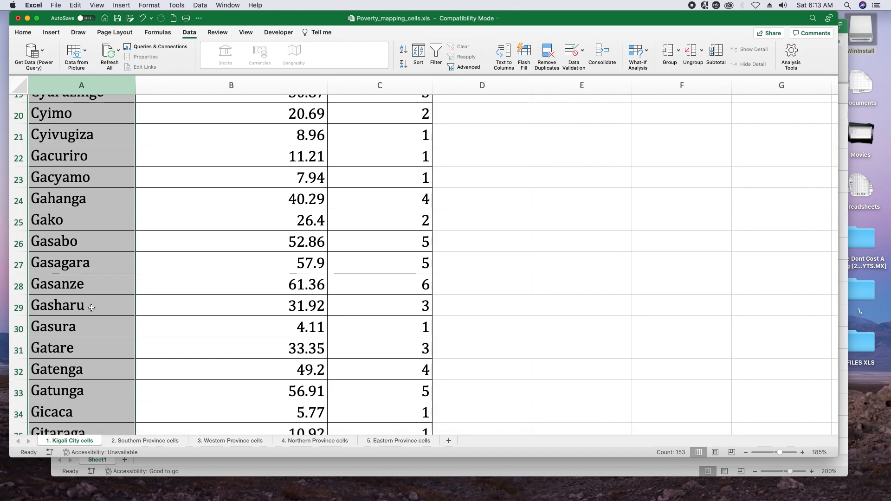
{"action": "scroll", "coordinate": [95, 304], "scroll_direction": "down", "scroll_amount": 5}
{"action": "scroll", "coordinate": [94, 303], "scroll_direction": "down", "scroll_amount": 12}
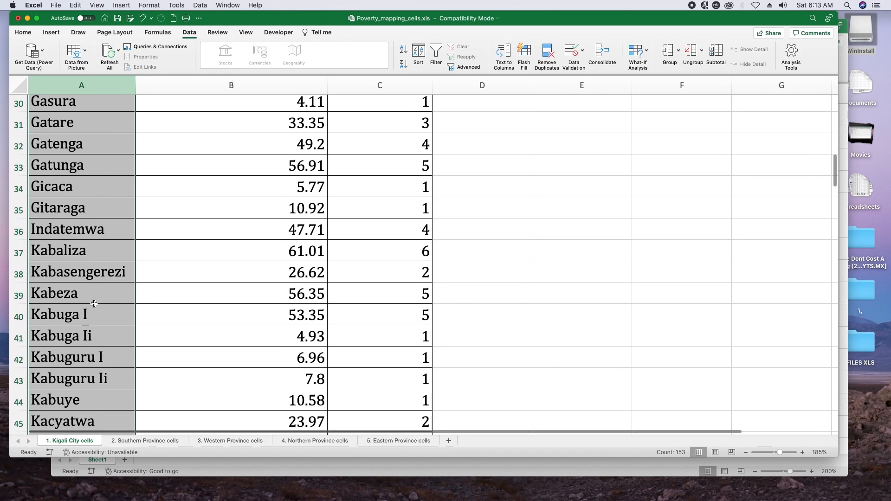
{"action": "scroll", "coordinate": [94, 304], "scroll_direction": "up", "scroll_amount": 20}
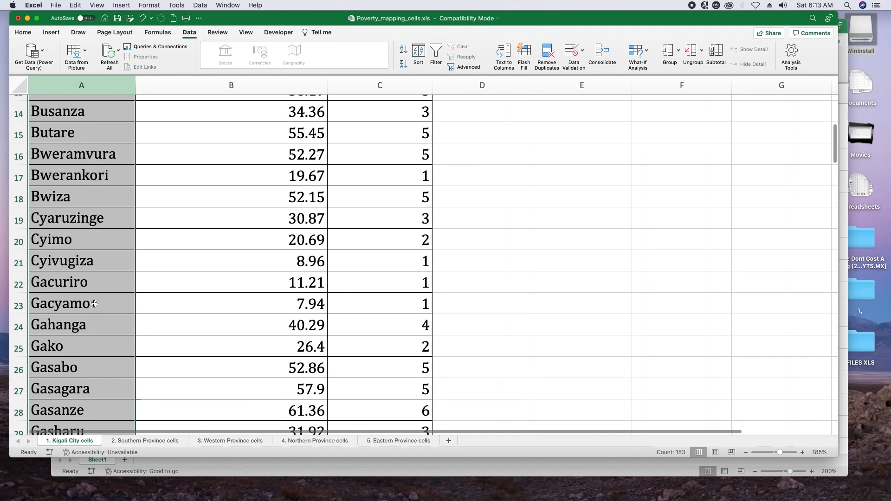
{"action": "scroll", "coordinate": [94, 304], "scroll_direction": "down", "scroll_amount": 4}
{"action": "scroll", "coordinate": [94, 304], "scroll_direction": "up", "scroll_amount": 13}
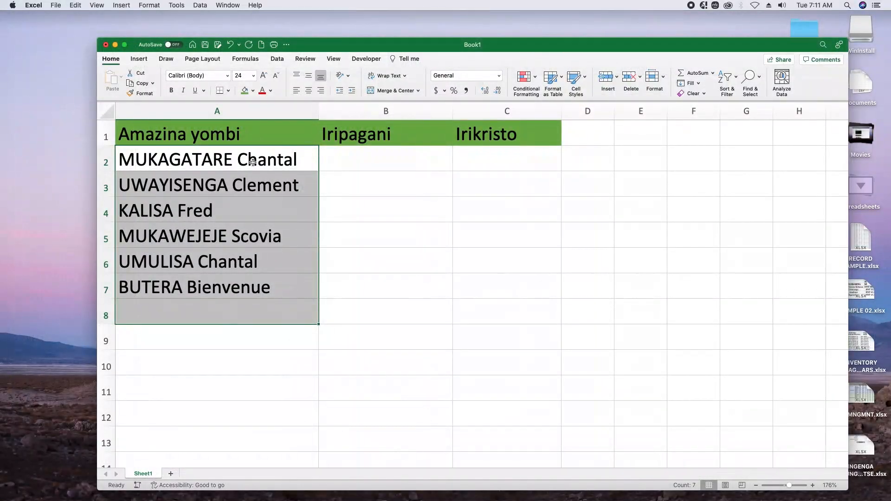
{"action": "left_click", "coordinate": [358, 180]}
{"action": "left_click", "coordinate": [552, 217]}
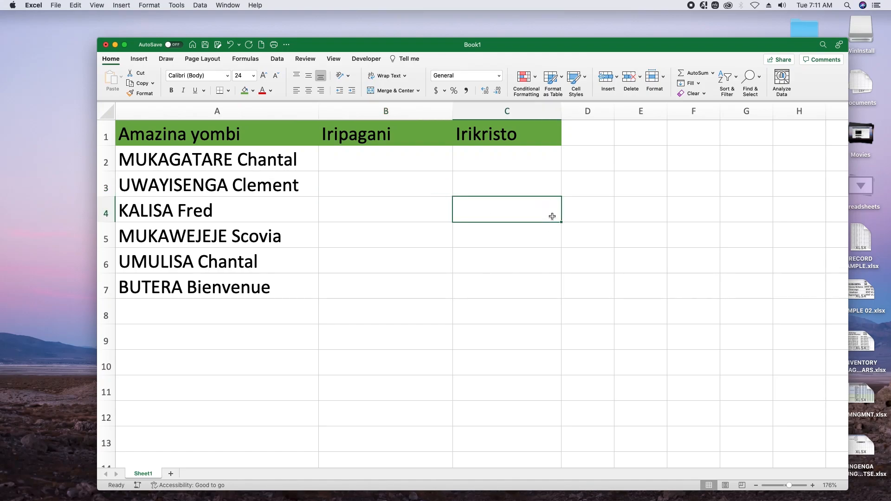
{"action": "left_click_drag", "start_coordinate": [519, 47], "coordinate": [494, 35]}
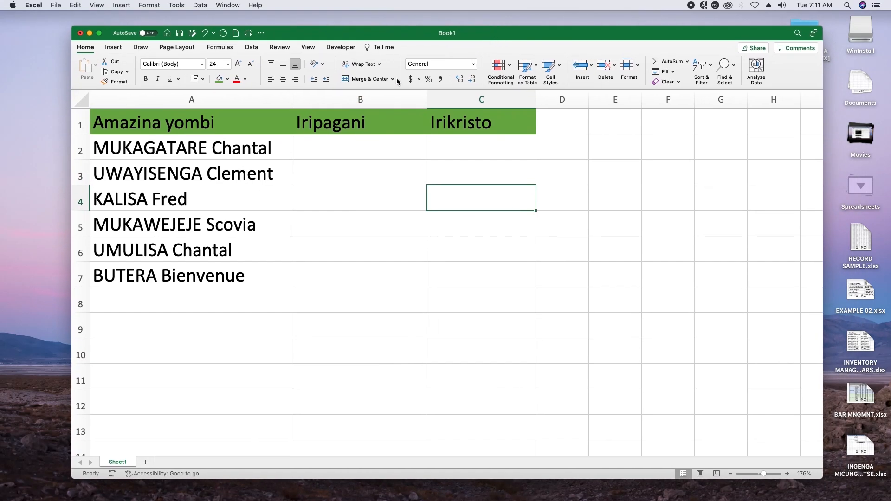
Select the full names in A2:A8 and start a Text to Columns conversion with the data type Delimited.
{"action": "left_click", "coordinate": [227, 152]}
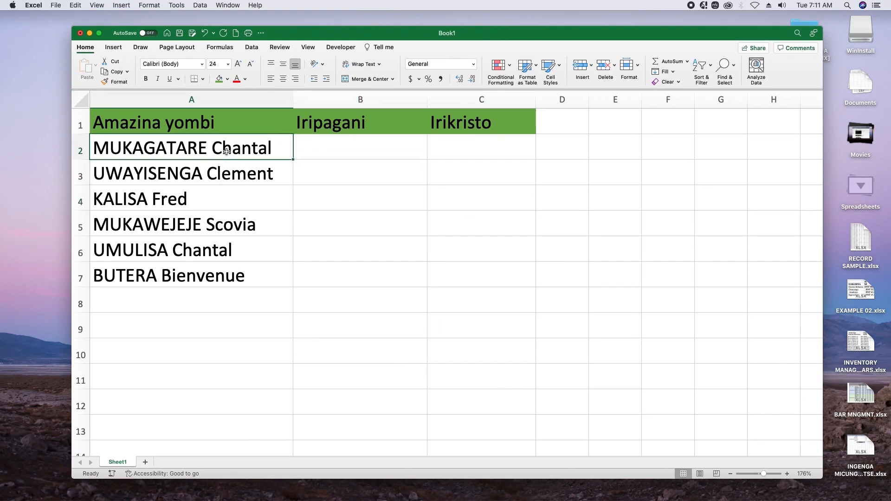
{"action": "key", "text": "shift+Down"}
{"action": "key", "text": "shift+Down"}
{"action": "key", "text": "shift+Down"}
{"action": "key", "text": "shift+Down"}
{"action": "key", "text": "shift+Down"}
{"action": "key", "text": "shift+Down"}
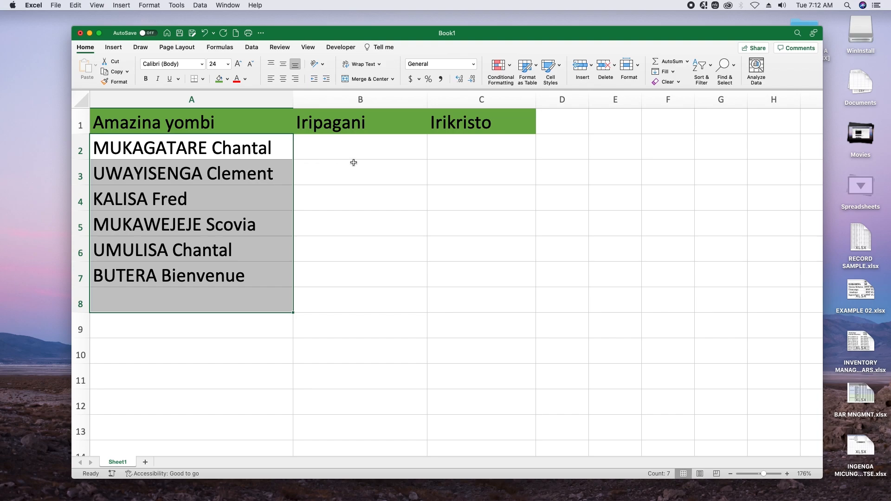
{"action": "left_click", "coordinate": [251, 48]}
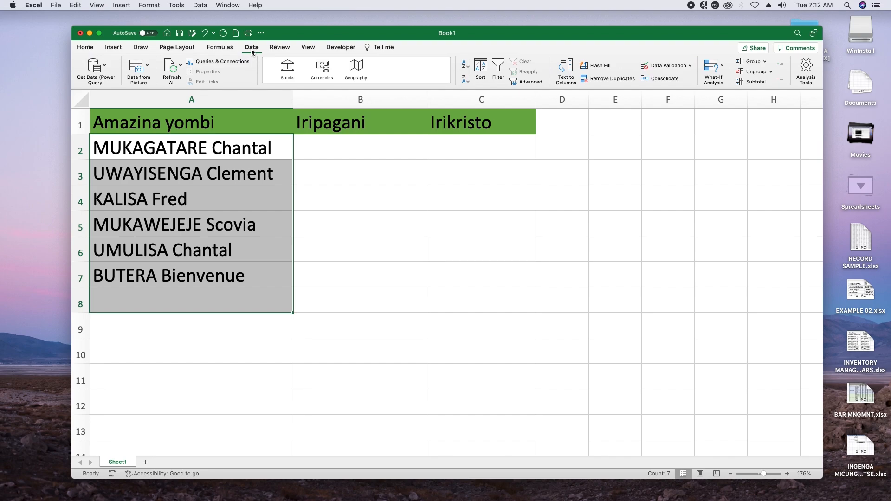
{"action": "left_click", "coordinate": [569, 71]}
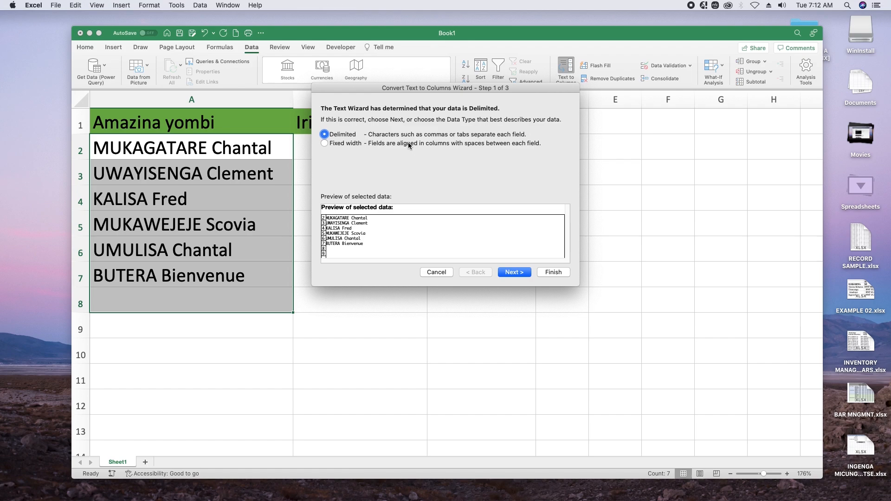
{"action": "left_click", "coordinate": [517, 273]}
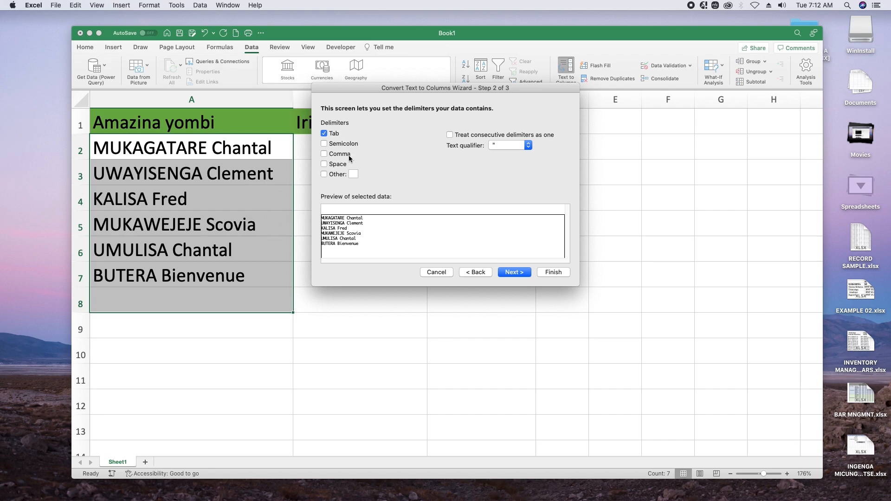
Add Space to the Tab delimiter with consecutive delimiters treated as one, and proceed to the column data format settings.
{"action": "left_click", "coordinate": [325, 154]}
{"action": "left_click", "coordinate": [325, 165]}
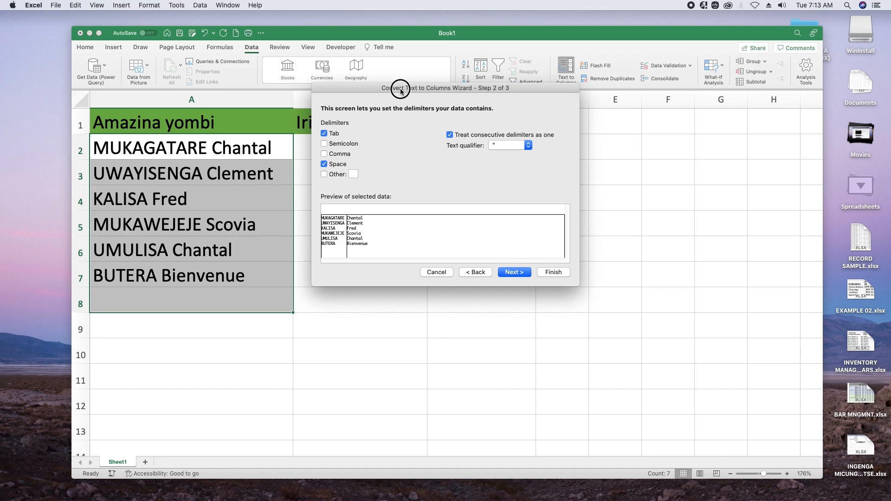
{"action": "left_click_drag", "start_coordinate": [400, 89], "coordinate": [473, 105]}
{"action": "left_click", "coordinate": [588, 283]}
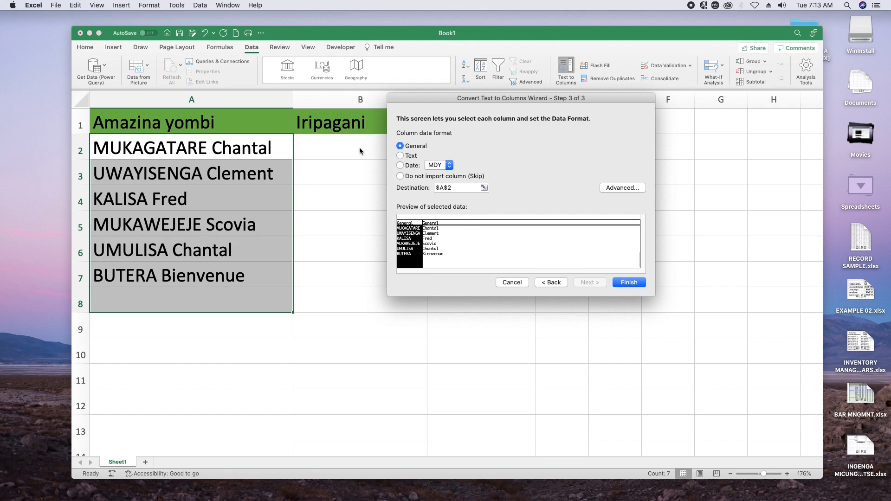
Set the destination to $B$2, keeping the General data format, and finish splitting the names into columns B and C.
{"action": "left_click", "coordinate": [457, 188]}
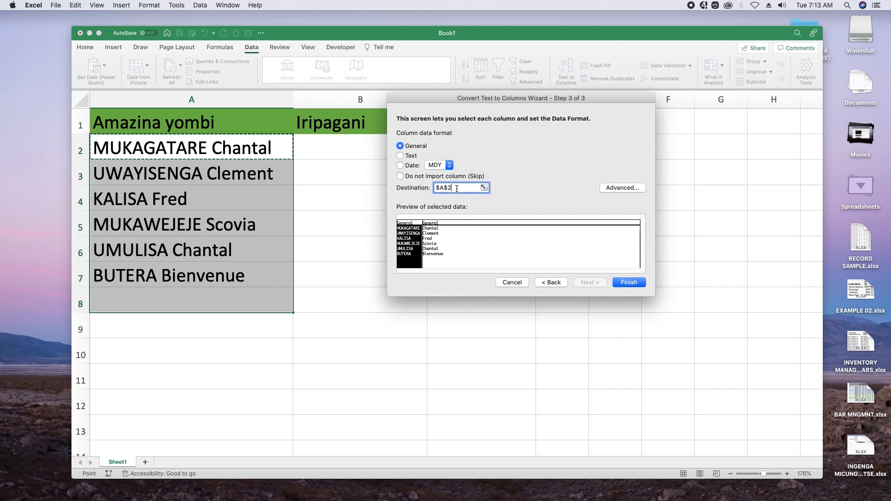
{"action": "left_click_drag", "start_coordinate": [457, 188], "coordinate": [435, 188]}
{"action": "left_click", "coordinate": [345, 152]}
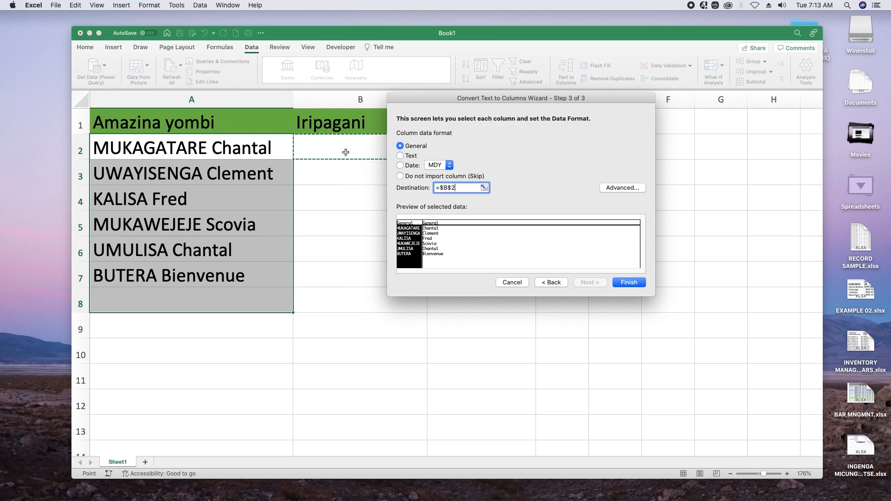
{"action": "left_click", "coordinate": [728, 286]}
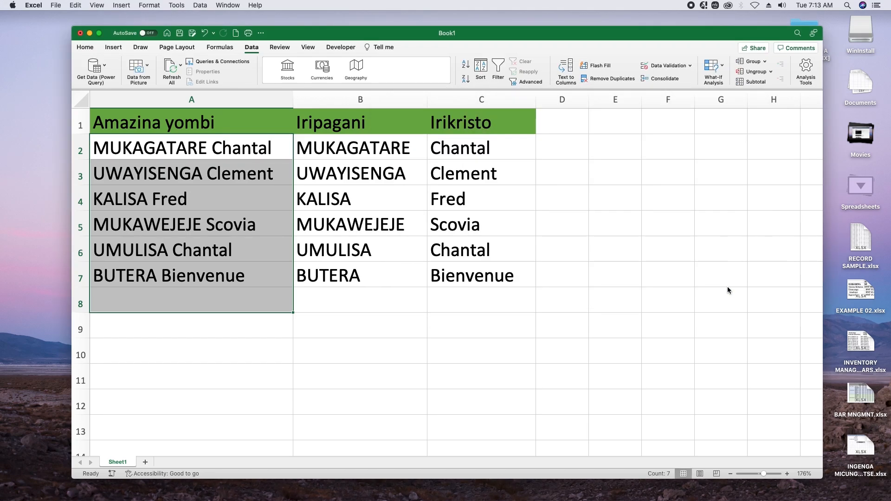
{"action": "left_click", "coordinate": [640, 317]}
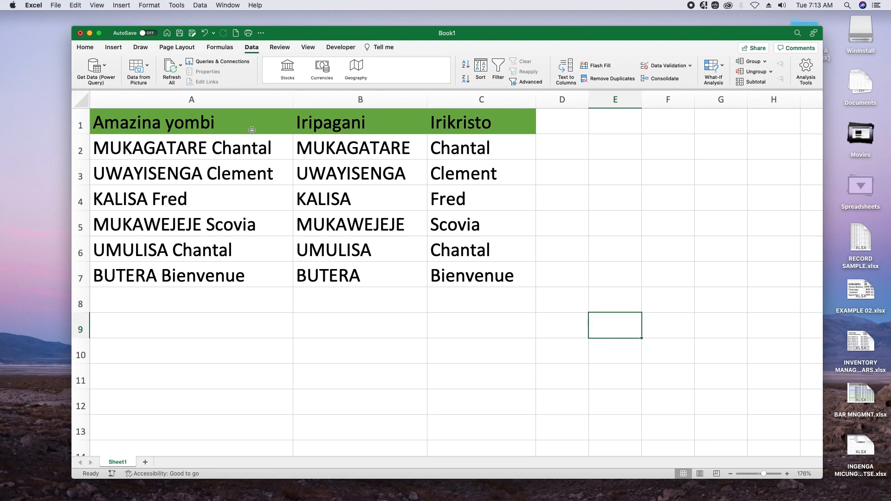
Delete the entire Amazina yombi column that holds the combined names.
{"action": "right_click", "coordinate": [237, 99]}
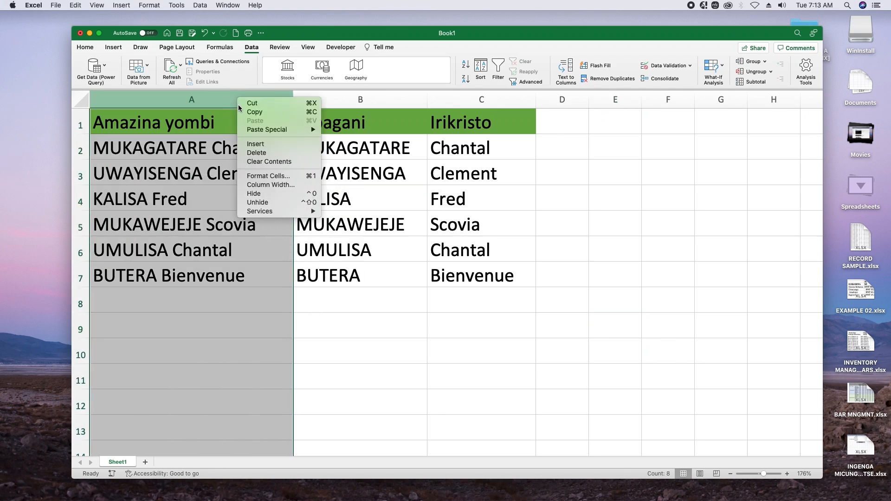
{"action": "left_click", "coordinate": [272, 153]}
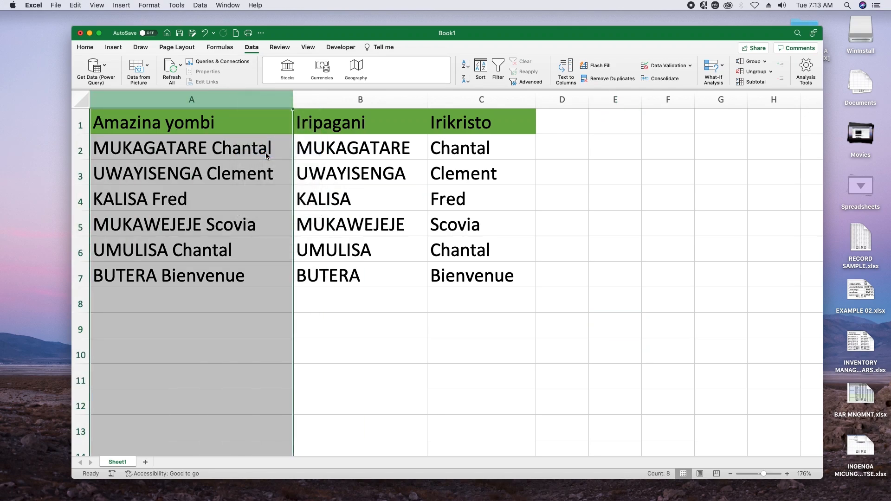
{"action": "left_click", "coordinate": [356, 196]}
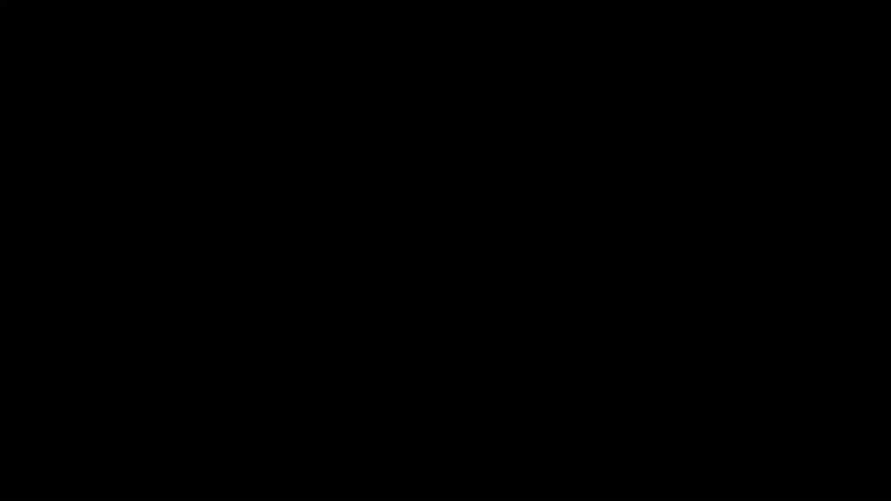